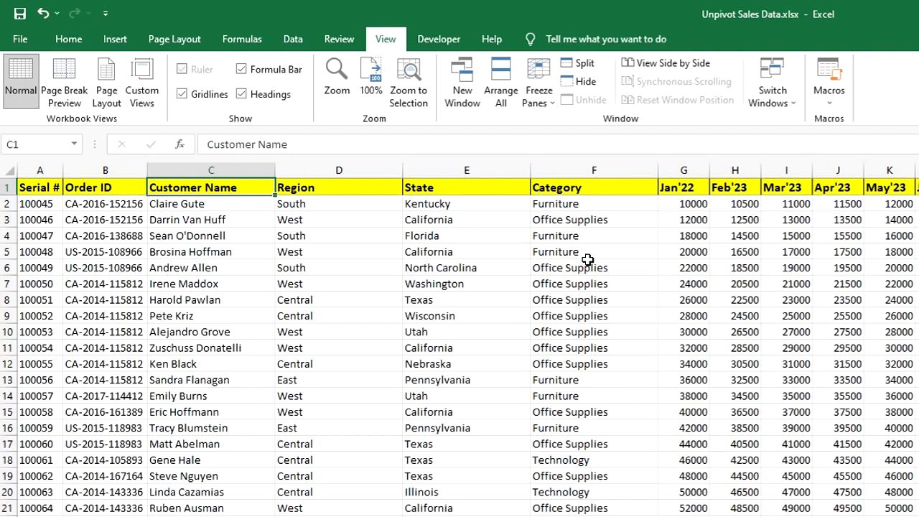
Inspect the Jan'22 sales column in Excel, then bring Power BI Desktop forward
click(674, 186)
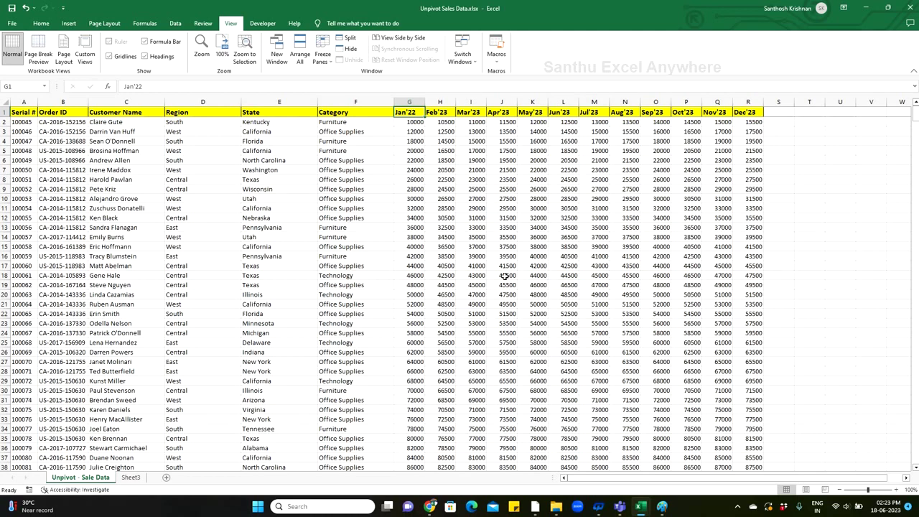
key(Down)
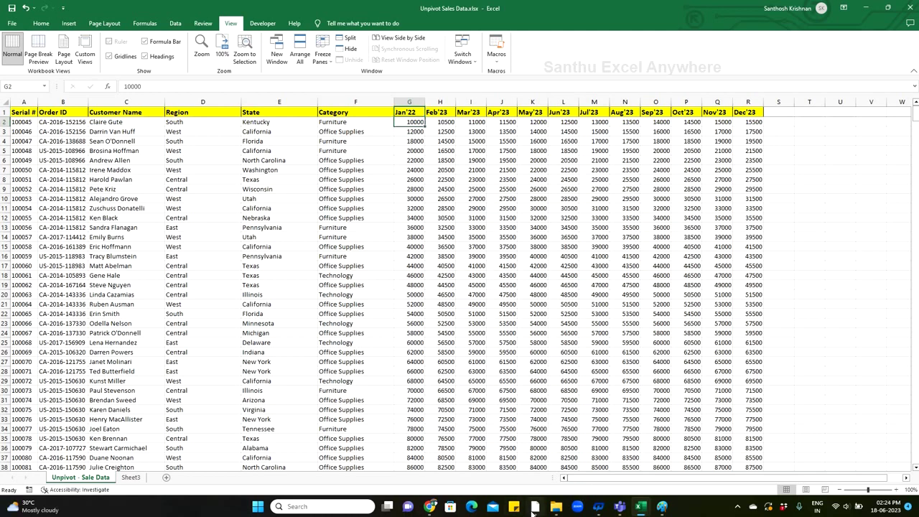
click(535, 506)
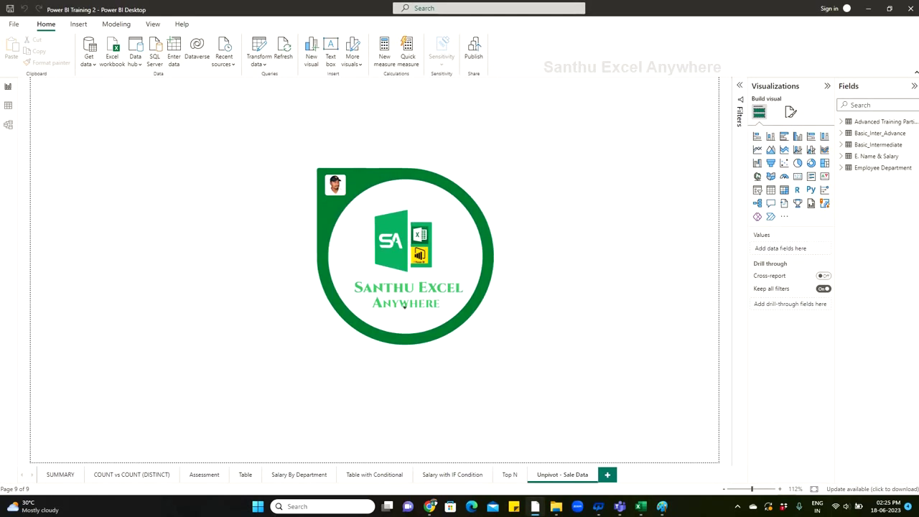
Load the Unpivot - Sale Data sheet from Unpivot Sales Data.xlsx via Excel workbook import
key(alt+Tab)
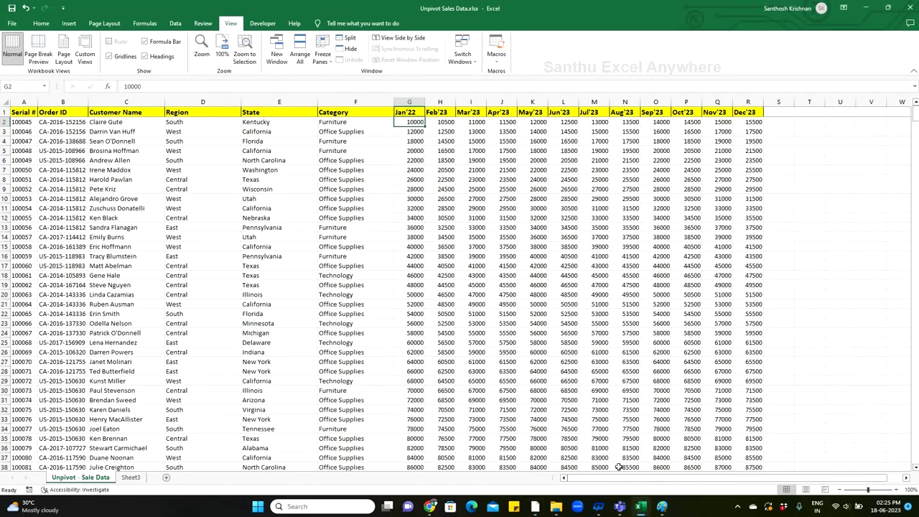
mouse_move(535, 506)
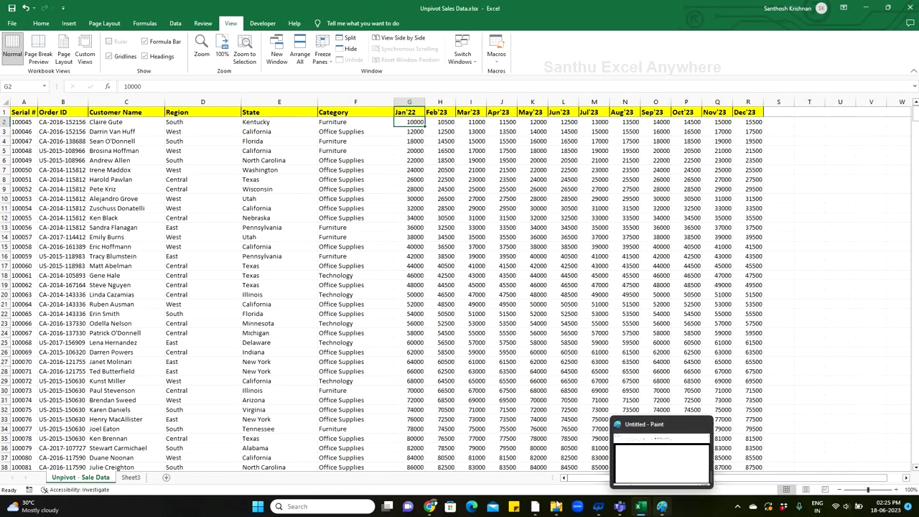
click(540, 476)
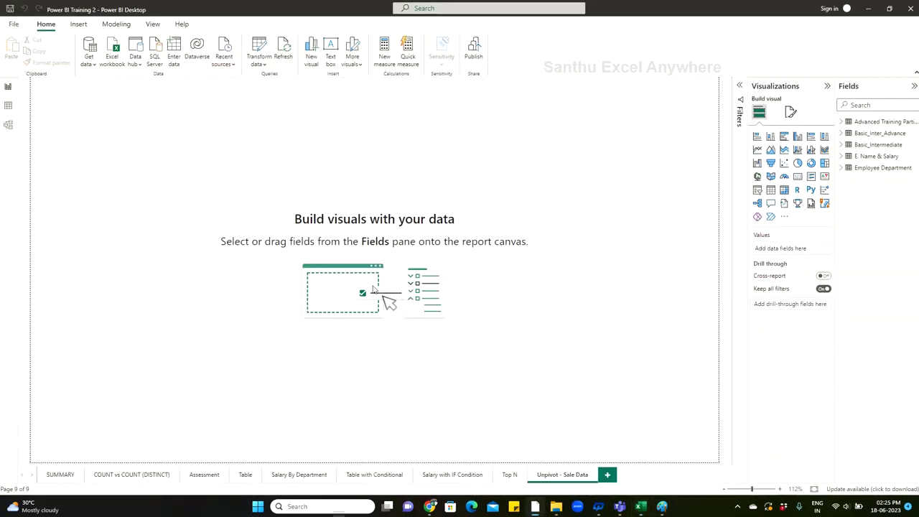
click(116, 53)
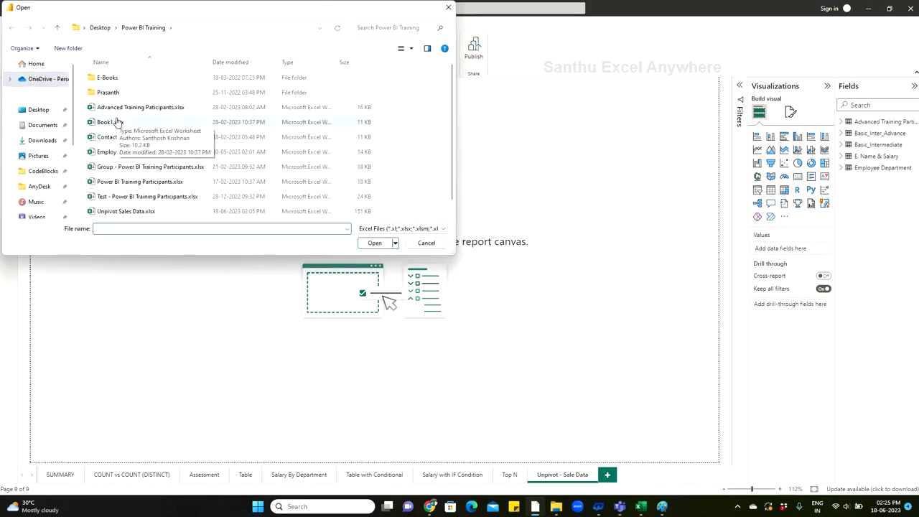
scroll(97, 181, down, 1)
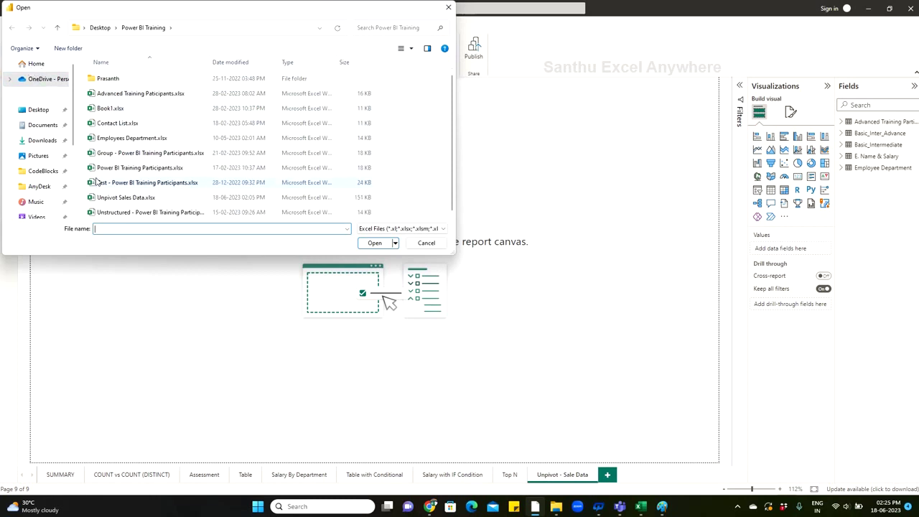
click(114, 198)
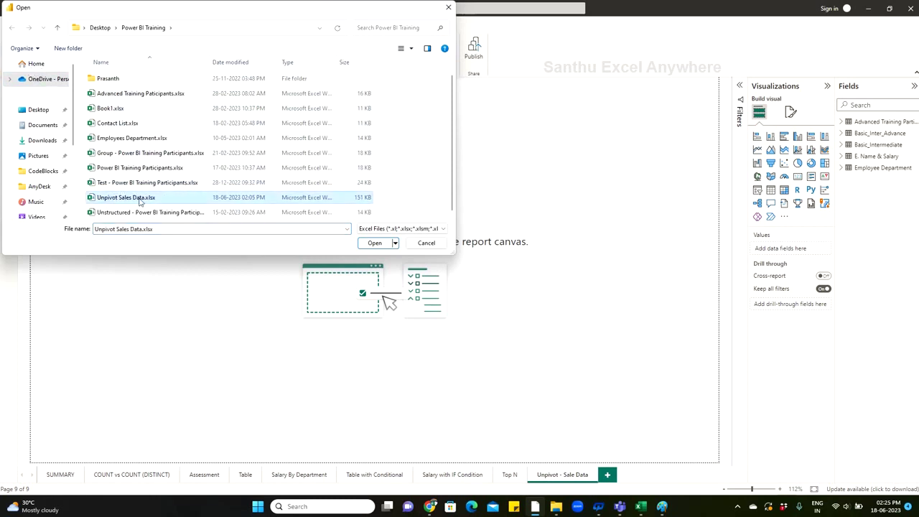
click(371, 245)
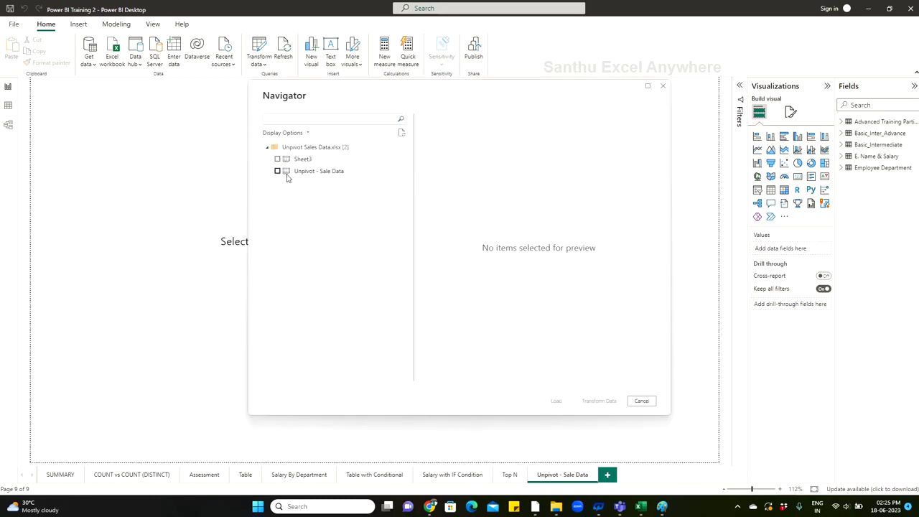
click(278, 172)
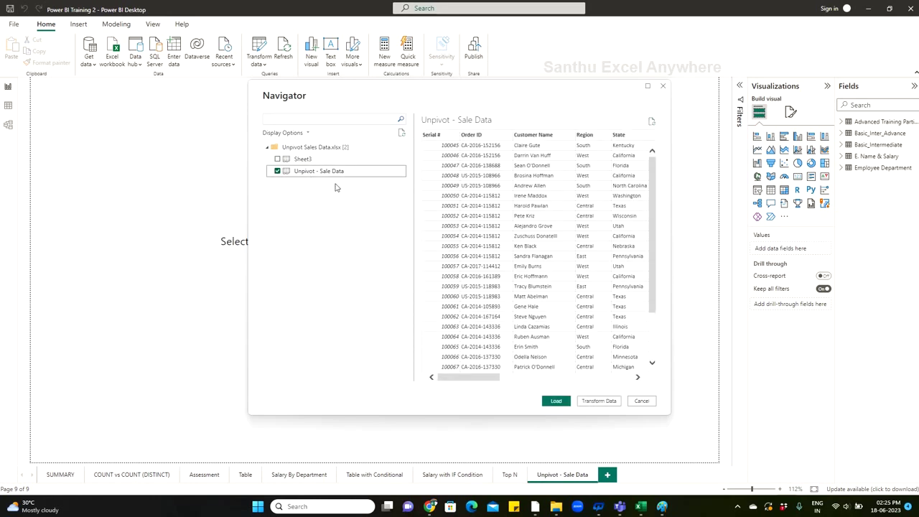
click(557, 401)
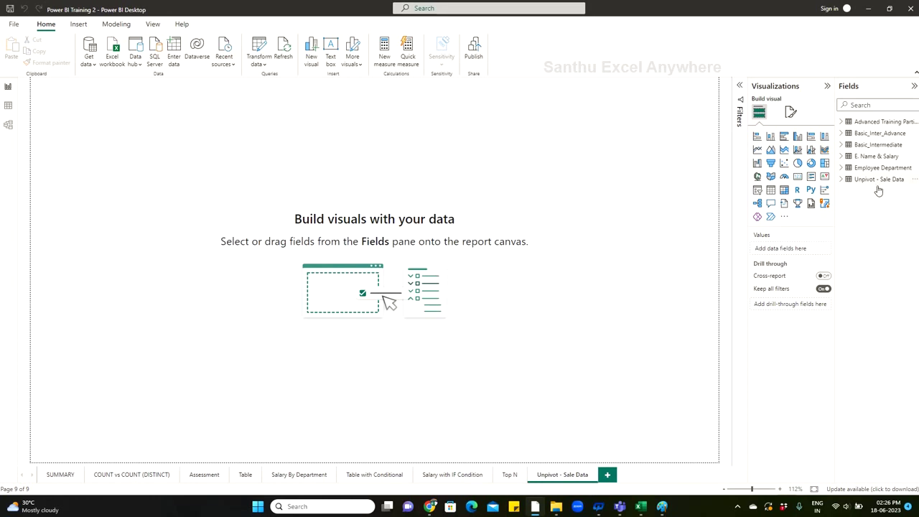
mouse_move(878, 179)
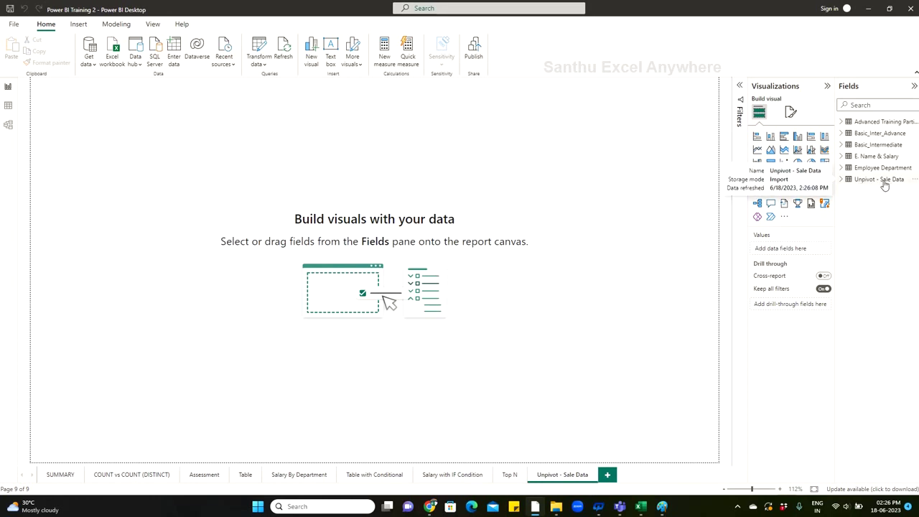
click(895, 183)
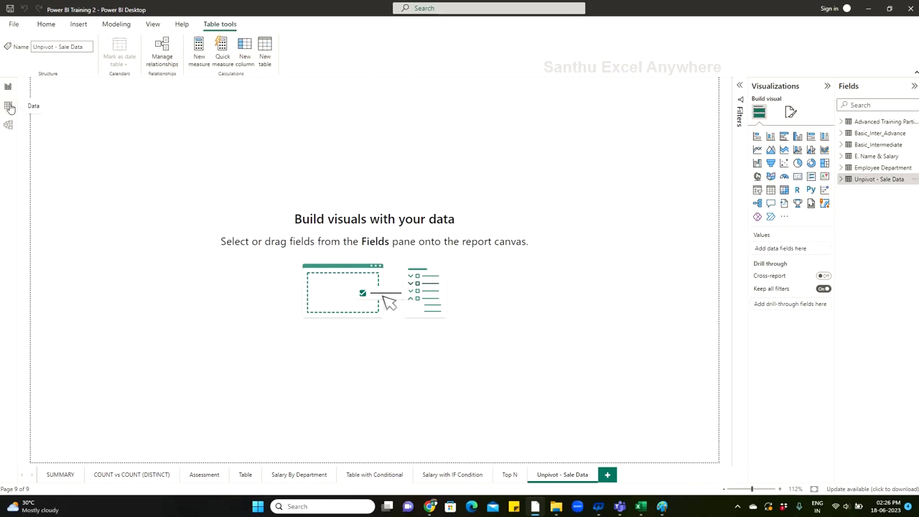
click(9, 106)
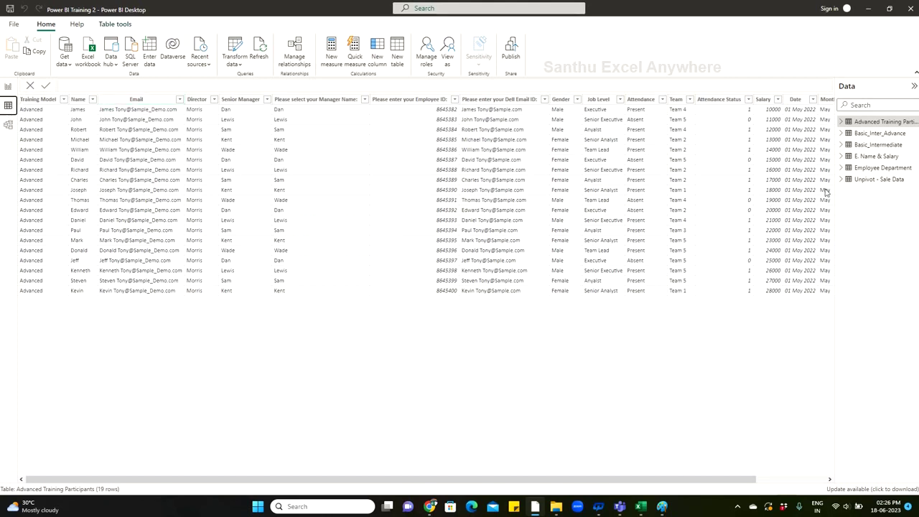
click(866, 181)
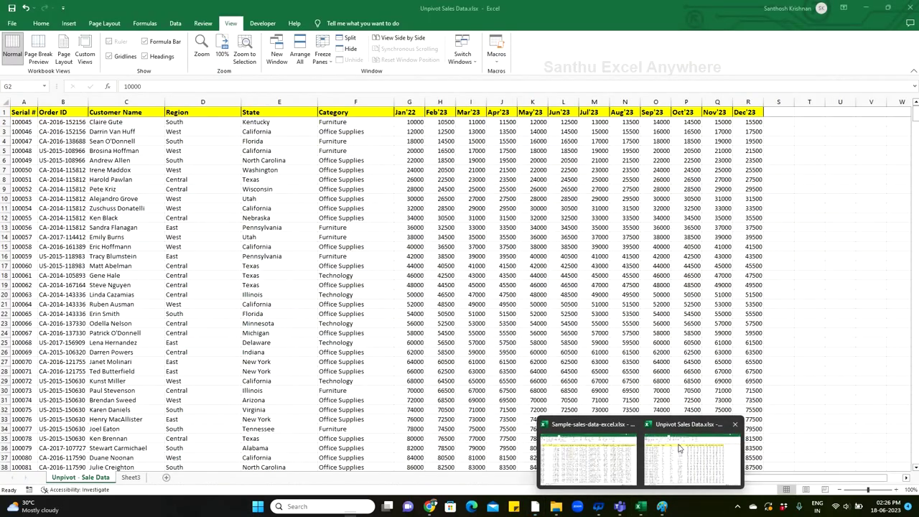
click(679, 448)
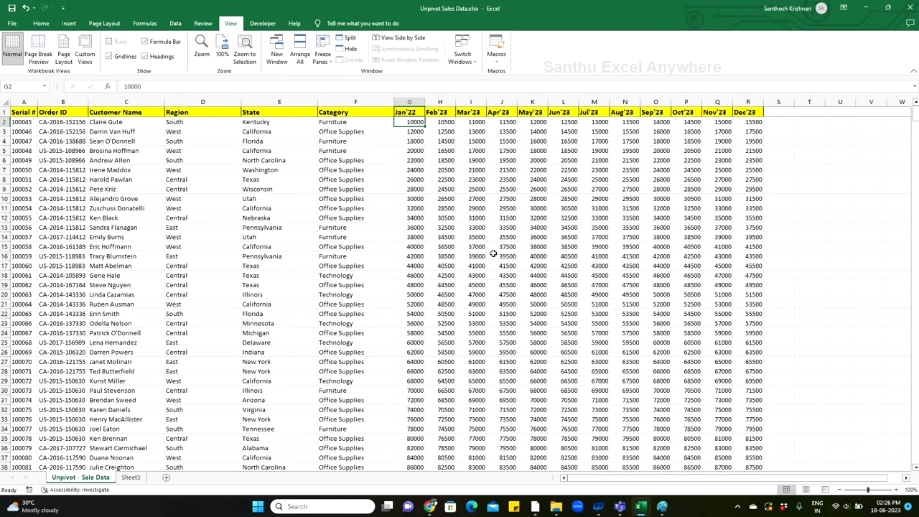
click(866, 9)
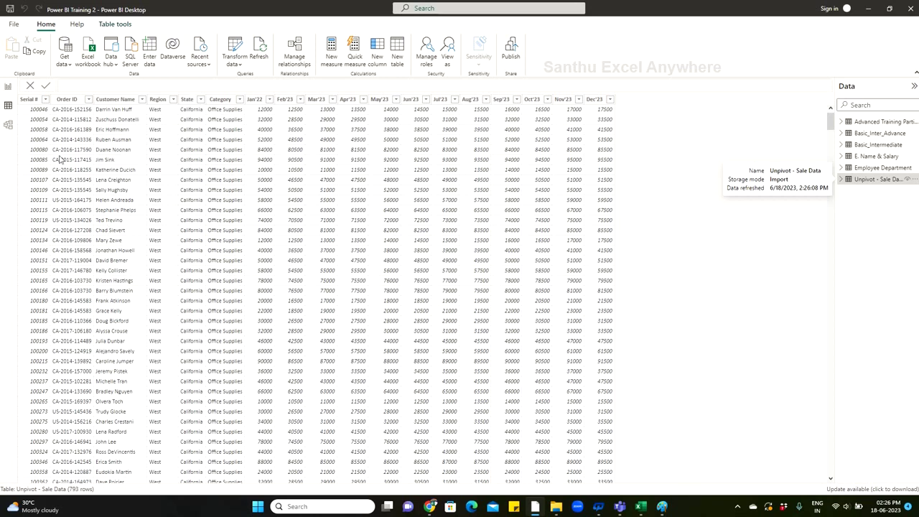
click(220, 100)
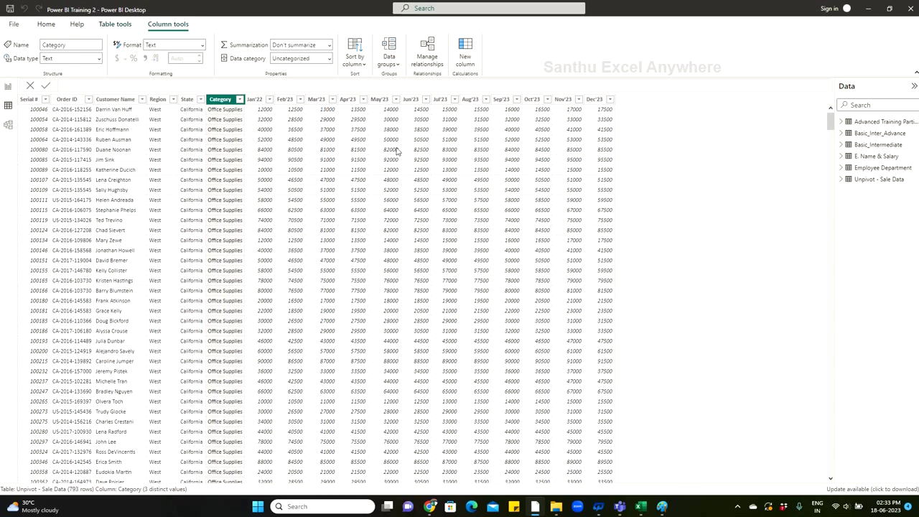
click(239, 100)
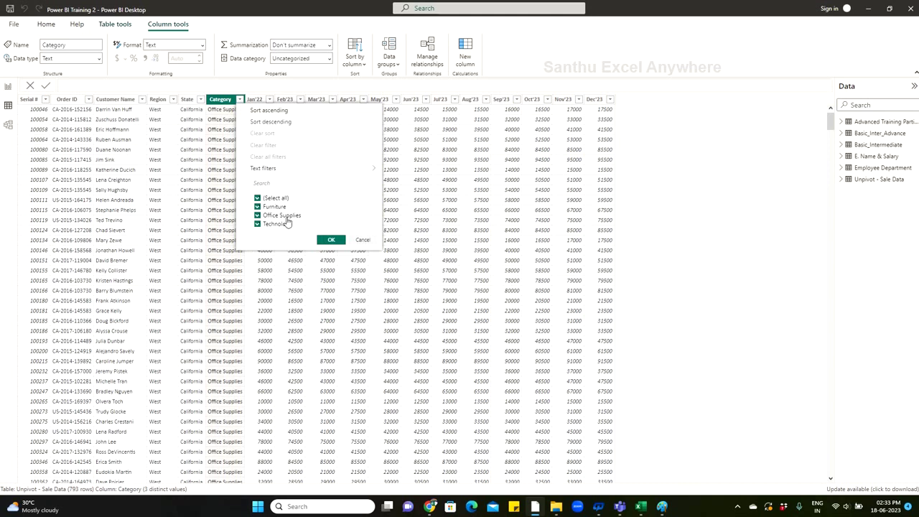
click(357, 240)
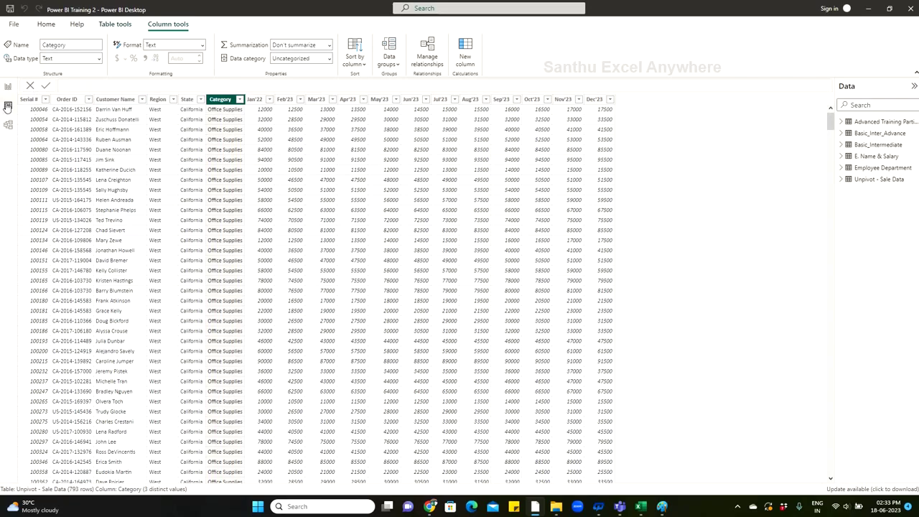
click(7, 87)
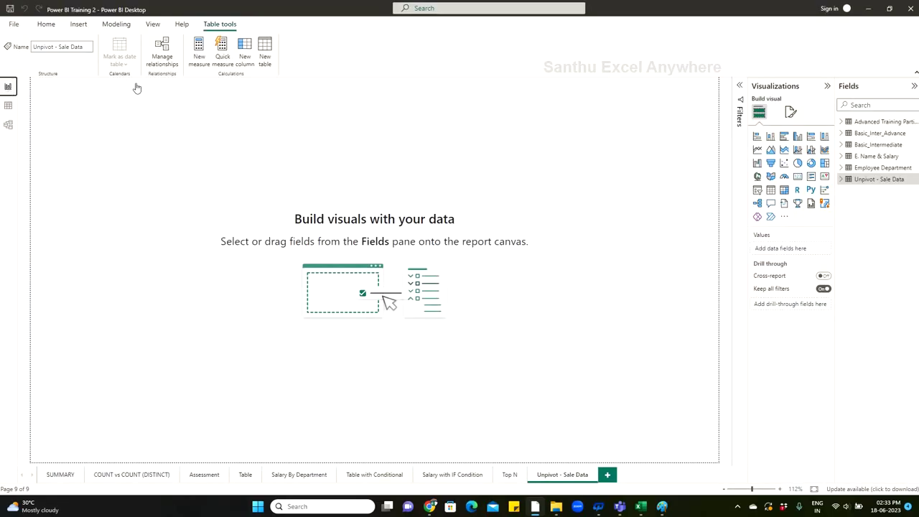
Insert a column chart with Category on the X-axis
click(78, 24)
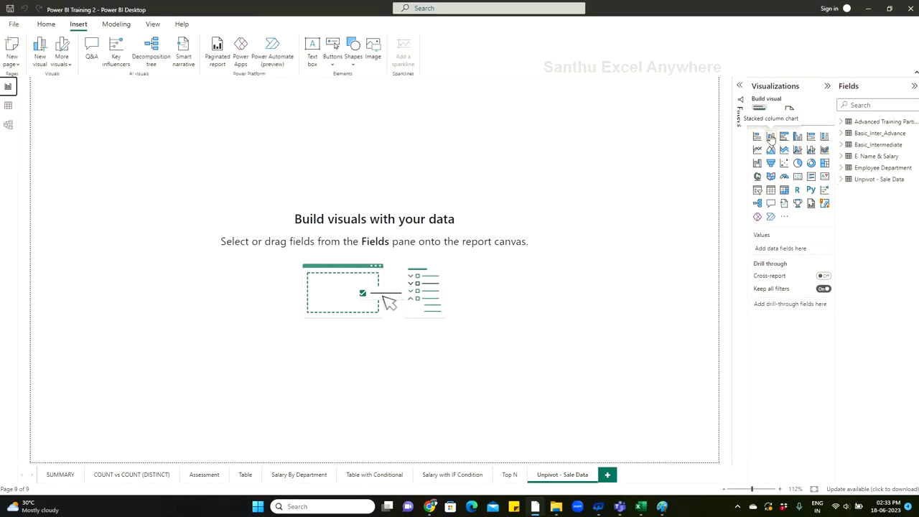
click(861, 179)
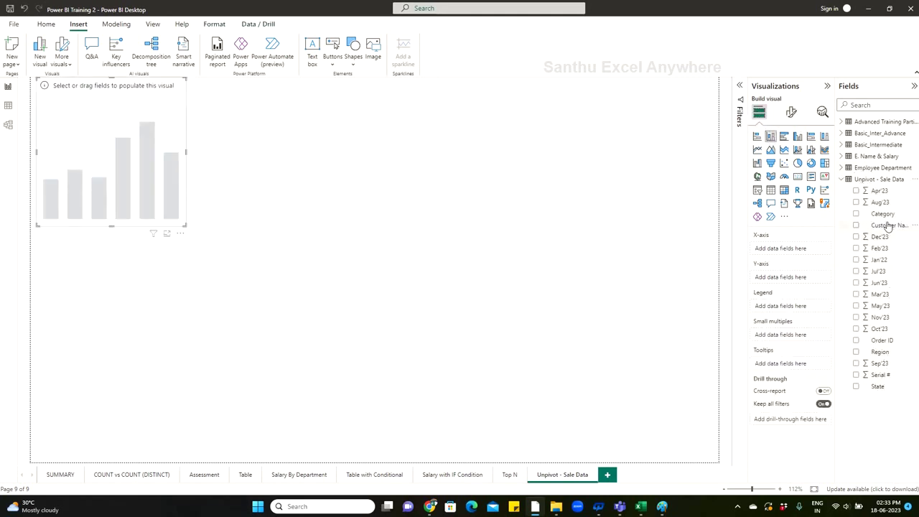
drag(885, 215, 120, 136)
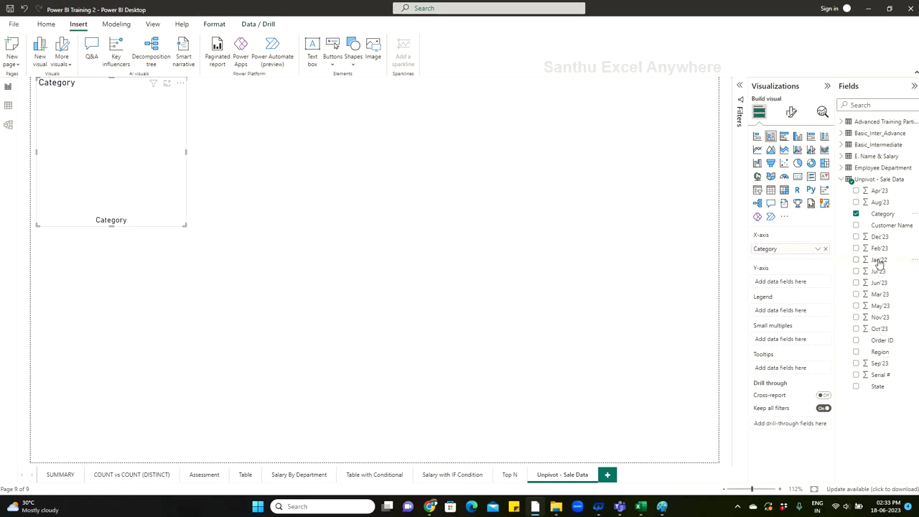
Try Jan'22 and Feb'23 sales as Y-axis values, then remove both
drag(879, 260, 778, 285)
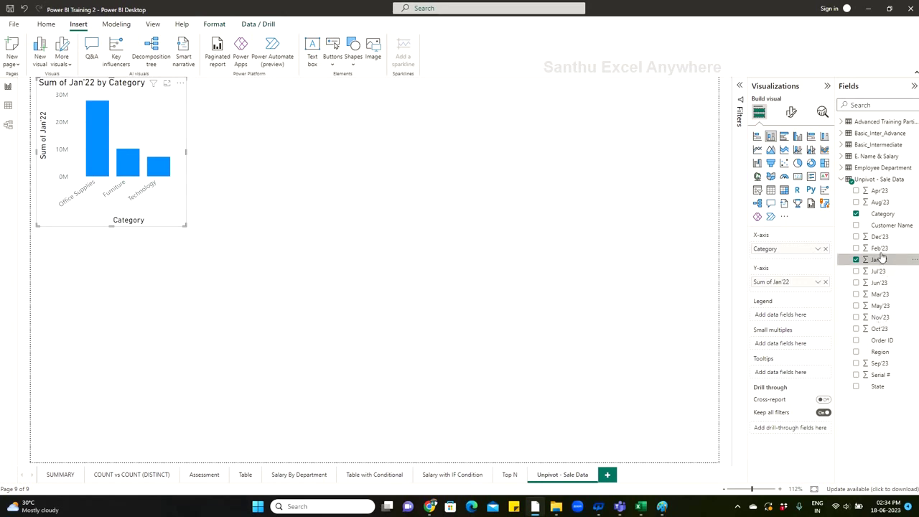
drag(879, 247, 807, 293)
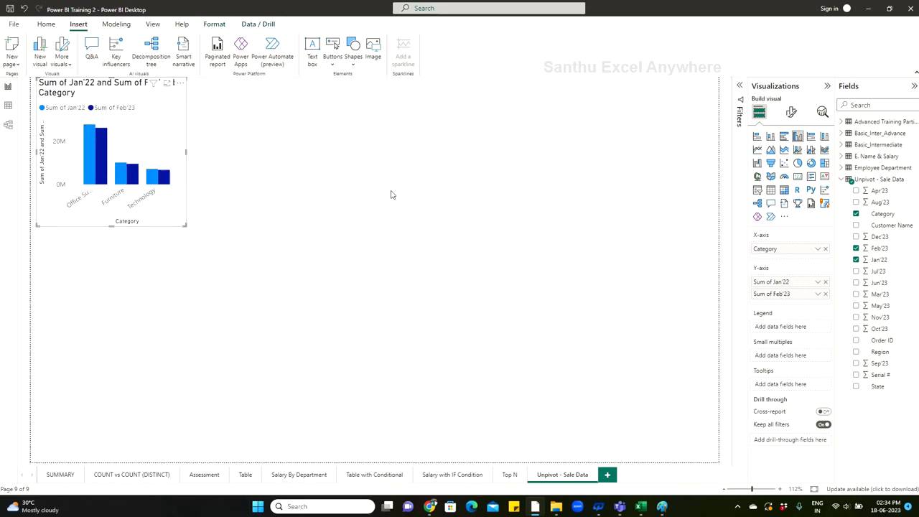
click(824, 294)
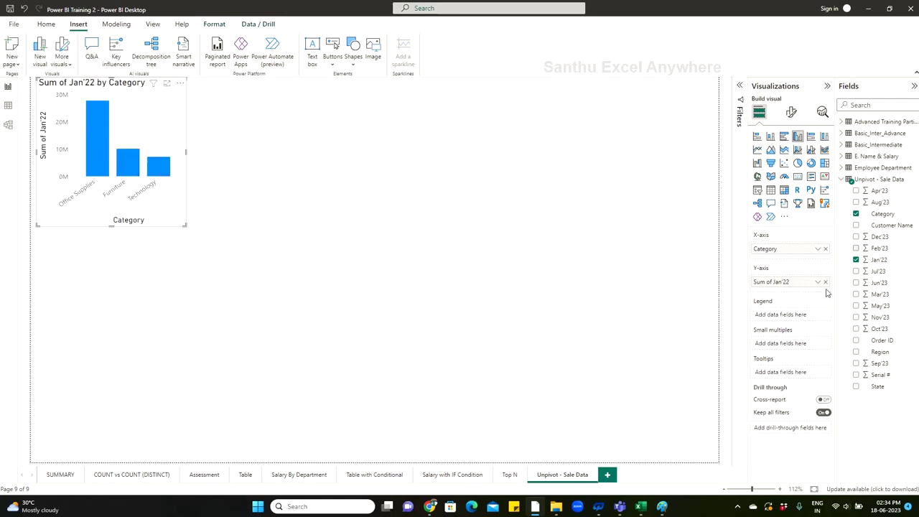
click(826, 282)
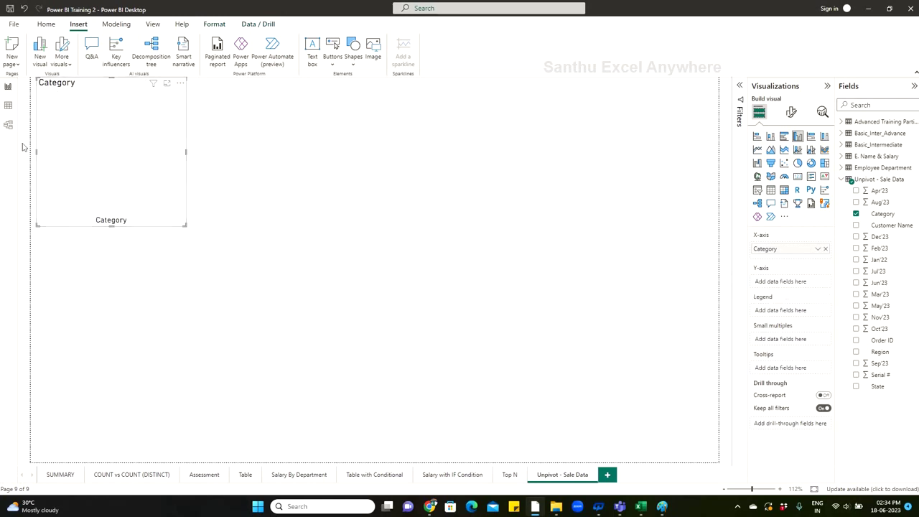
From Data view, open Transform data and select the Unpivot - Sale Data query
click(8, 106)
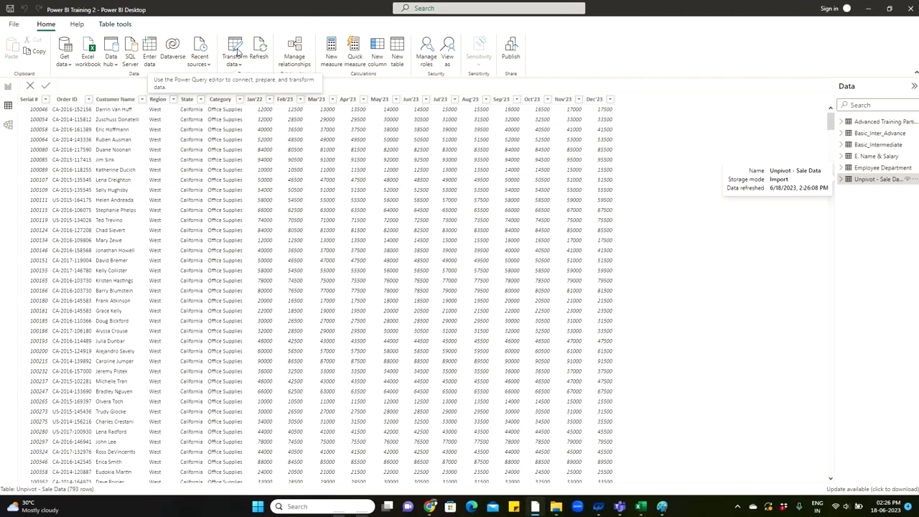
click(238, 52)
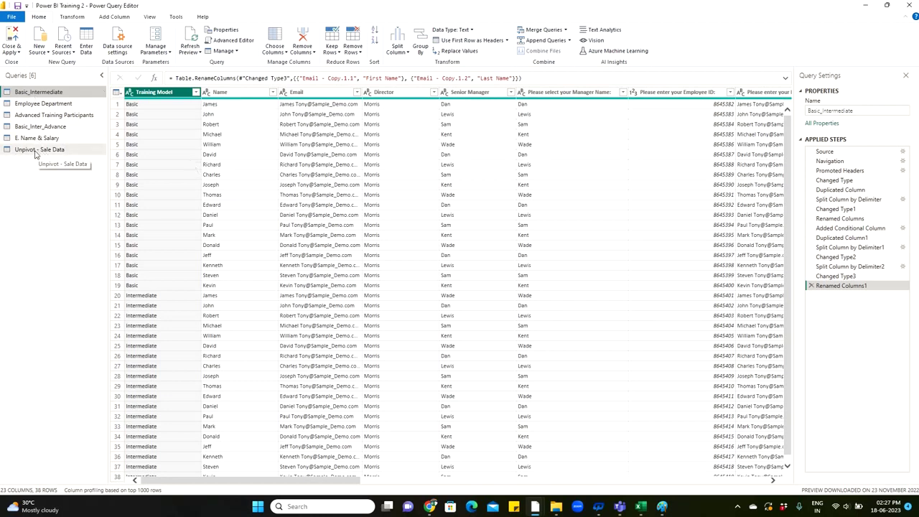
click(35, 150)
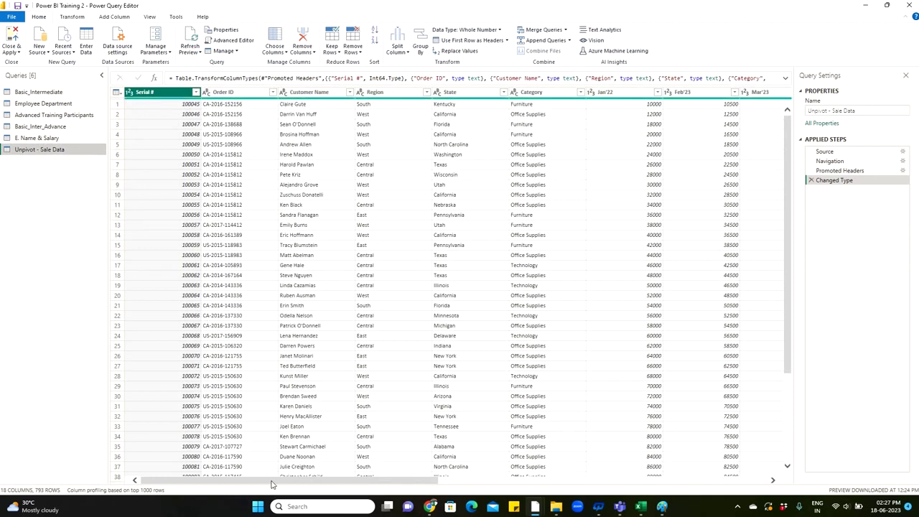
Select the contiguous columns from Serial # through Category
click(190, 144)
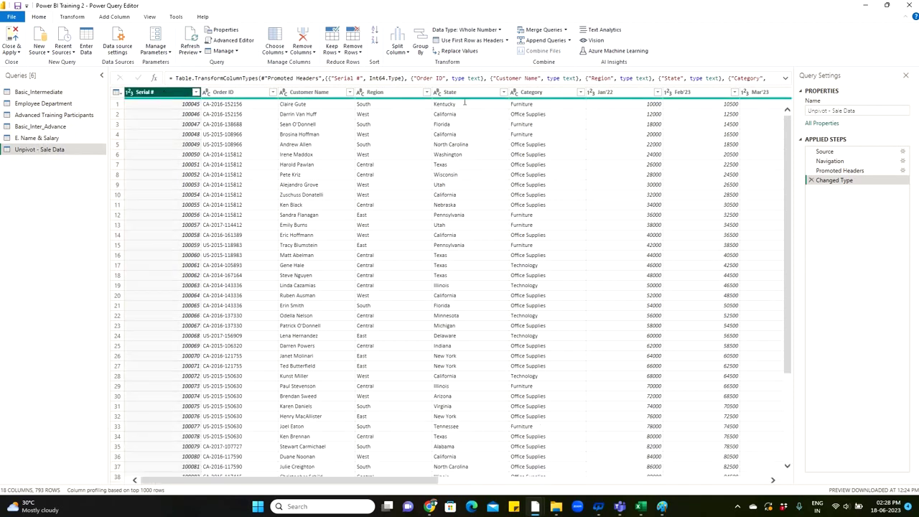
shift+click(532, 93)
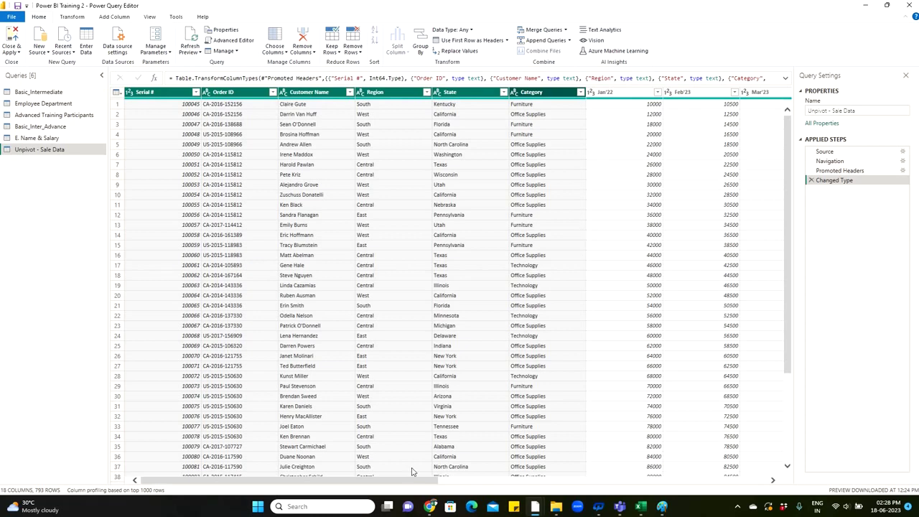
mouse_move(398, 486)
mouse_down()
mouse_move(721, 449)
mouse_move(293, 466)
mouse_up()
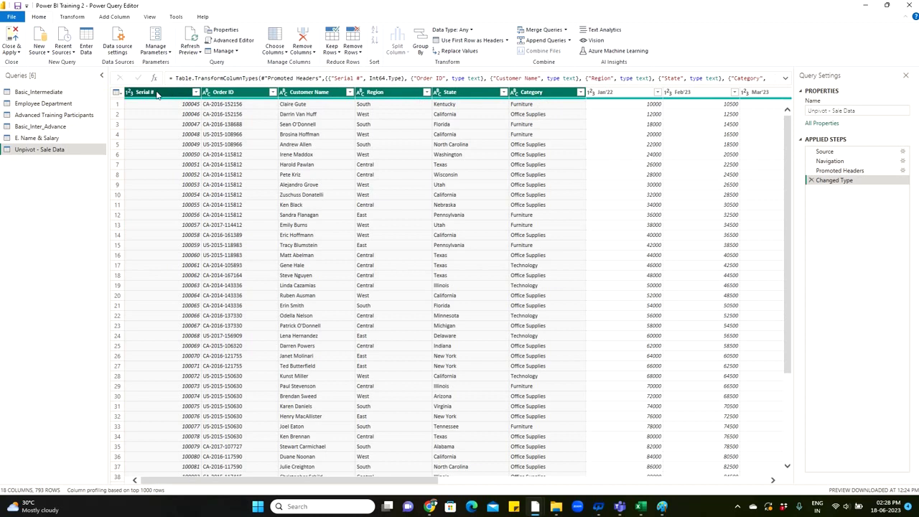
click(156, 95)
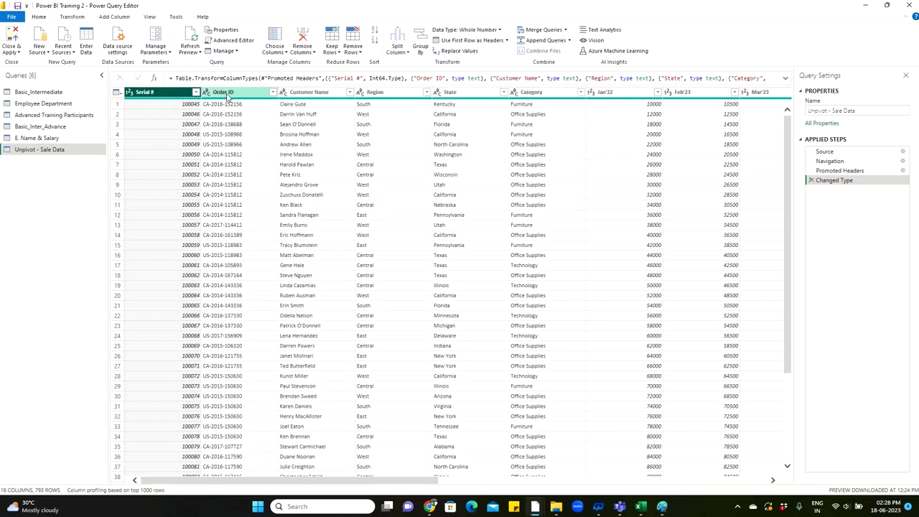
shift+click(542, 93)
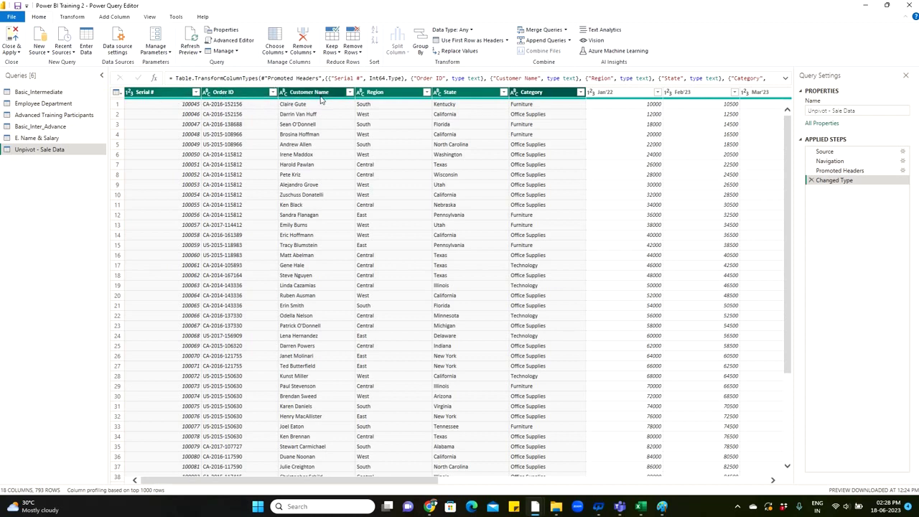
Apply Unpivot Other Columns so the monthly columns become Attribute and Value
click(72, 17)
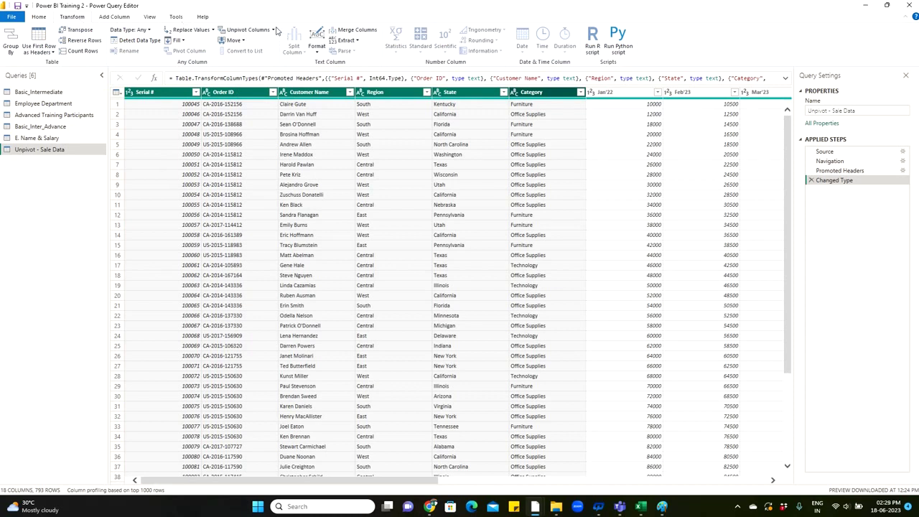
click(273, 31)
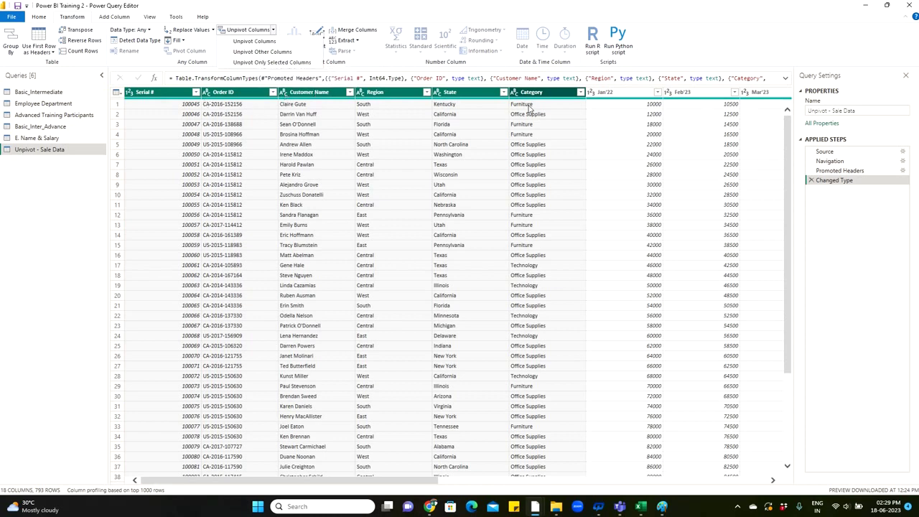
click(263, 53)
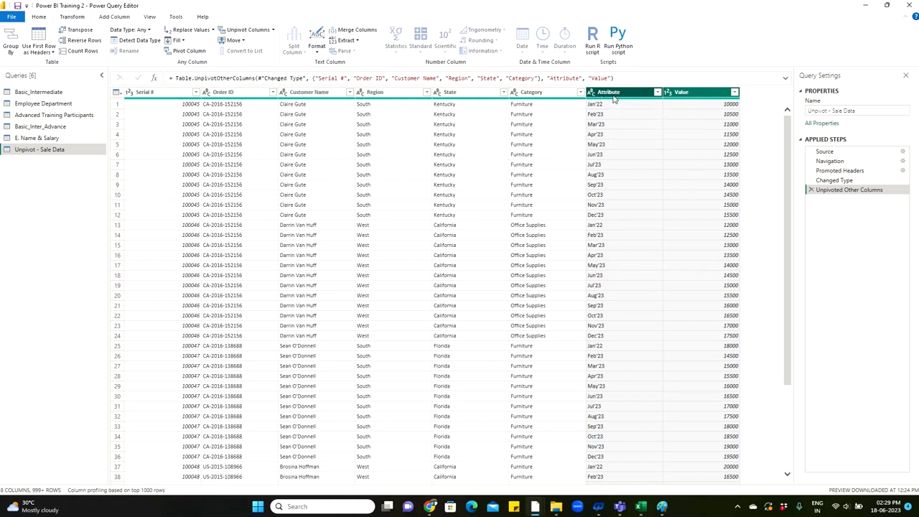
Rename the Attribute column to Month and the Value column to Sales
double_click(611, 93)
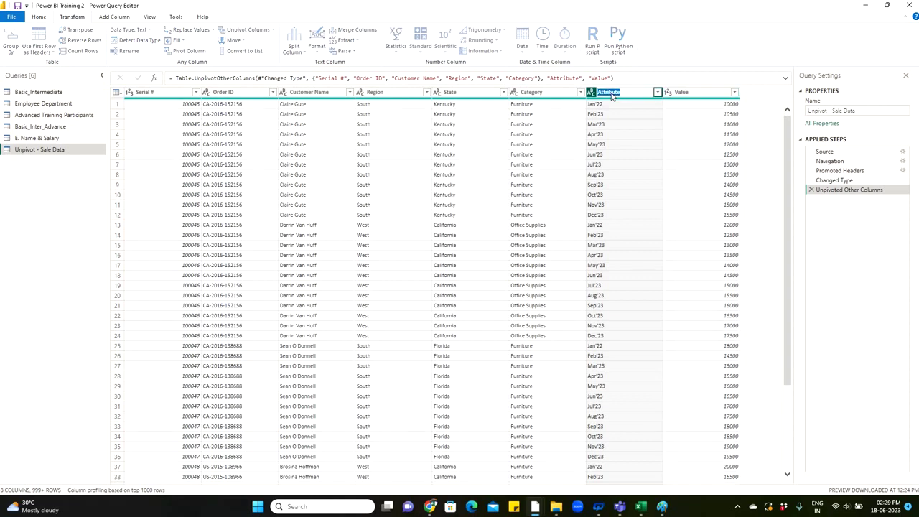
text(Month)
click(685, 94)
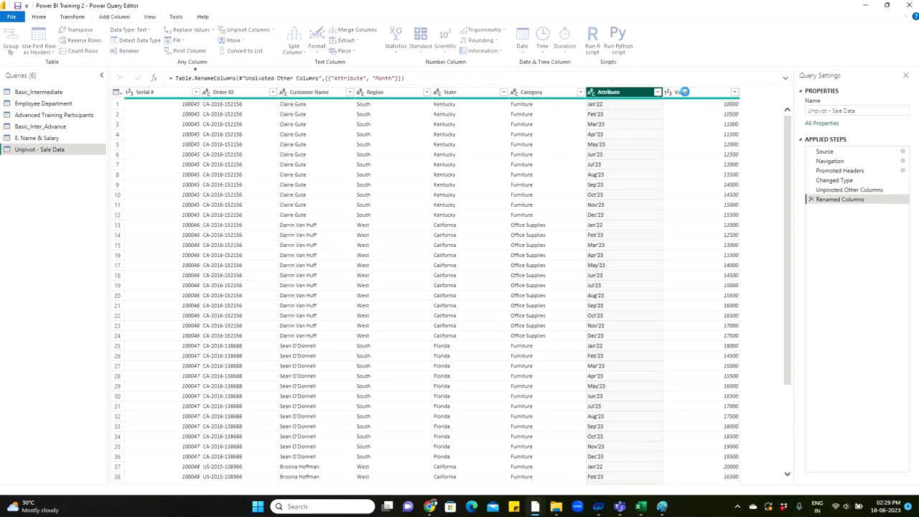
double_click(685, 92)
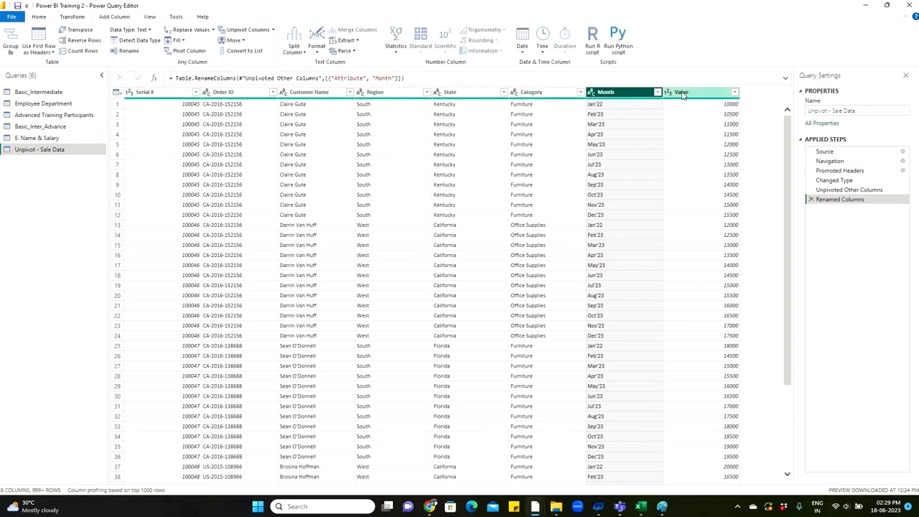
text(Sales)
key(Return)
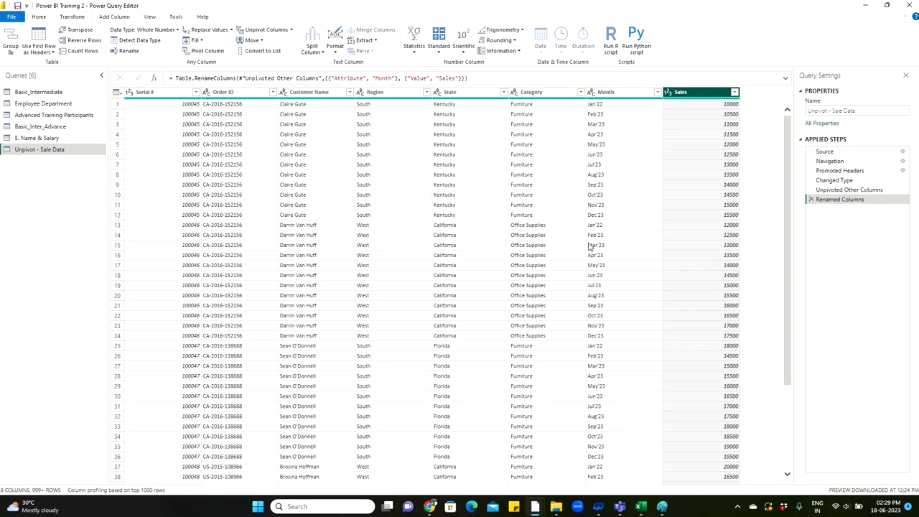
scroll(588, 247, down, 4)
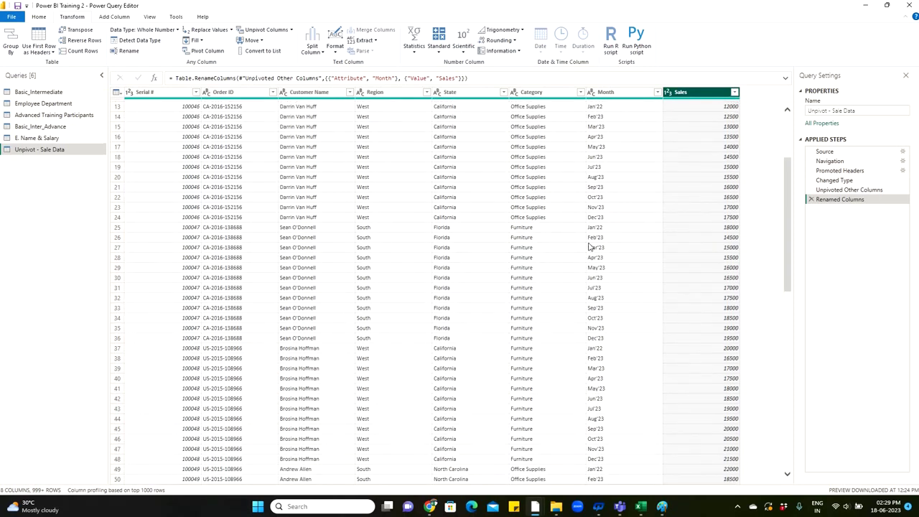
scroll(589, 246, down, 8)
scroll(589, 246, down, 4)
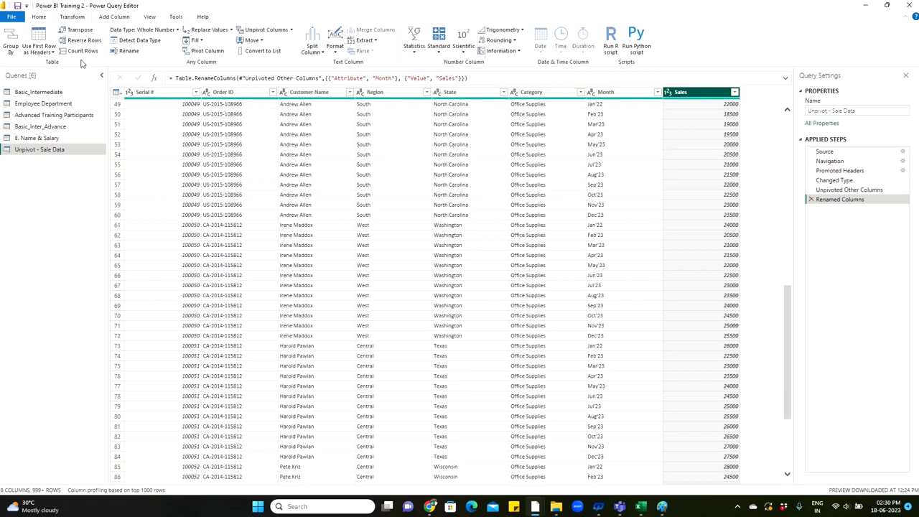
Close & Apply the query and browse the 9,516-row unpivoted table
click(45, 21)
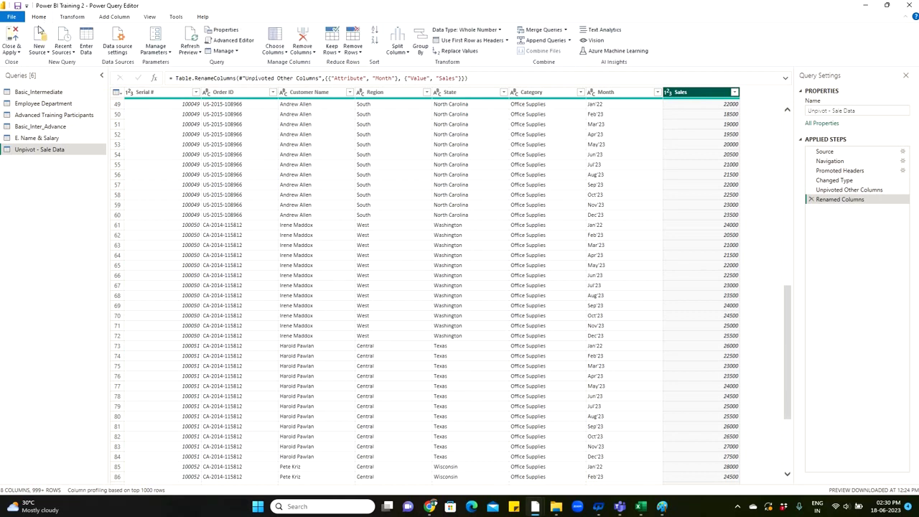
click(20, 52)
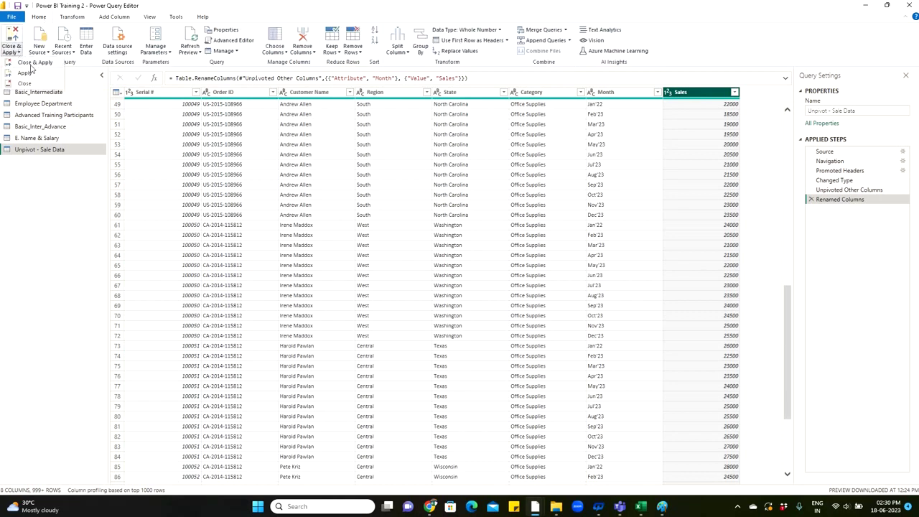
click(31, 63)
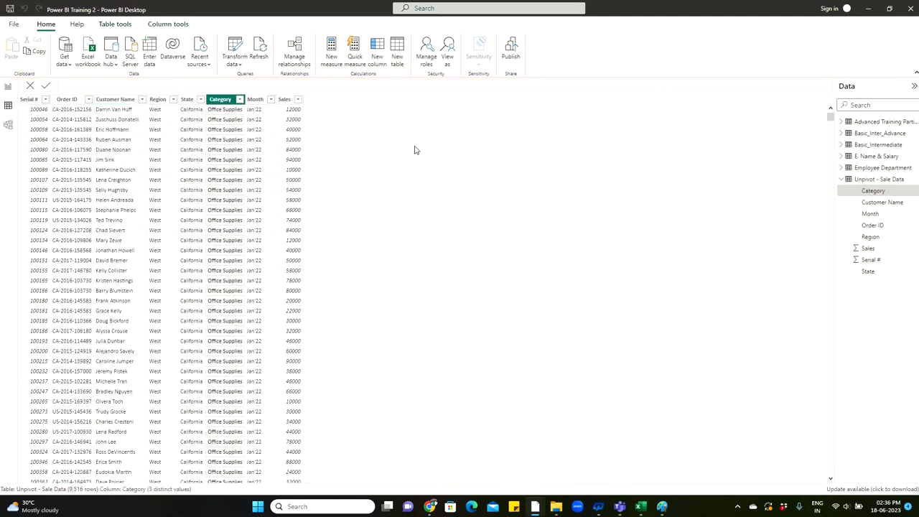
scroll(293, 220, down, 8)
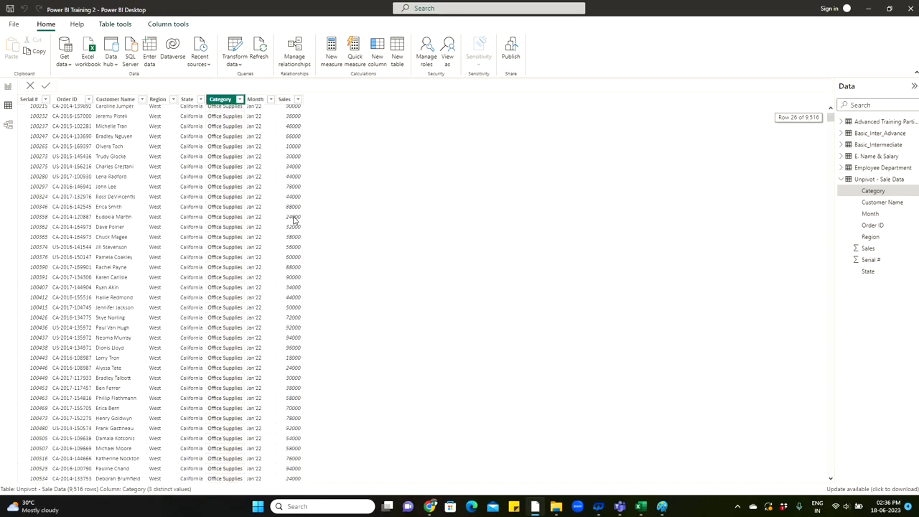
scroll(287, 221, down, 8)
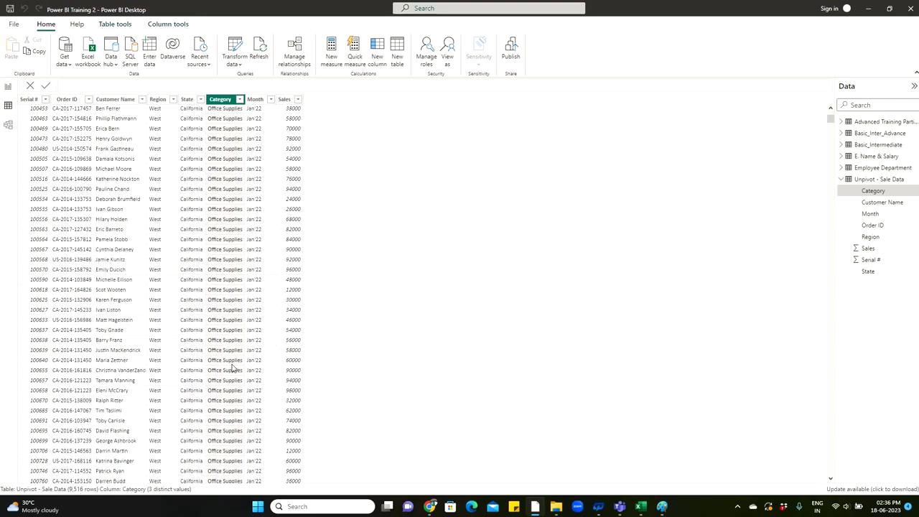
scroll(231, 368, down, 5)
scroll(232, 368, down, 5)
scroll(232, 367, down, 5)
scroll(232, 367, down, 5)
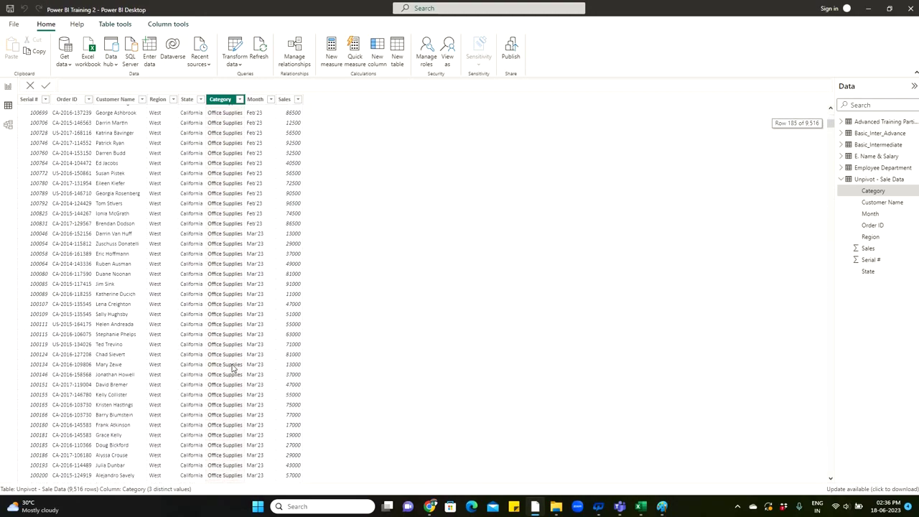
scroll(232, 368, down, 6)
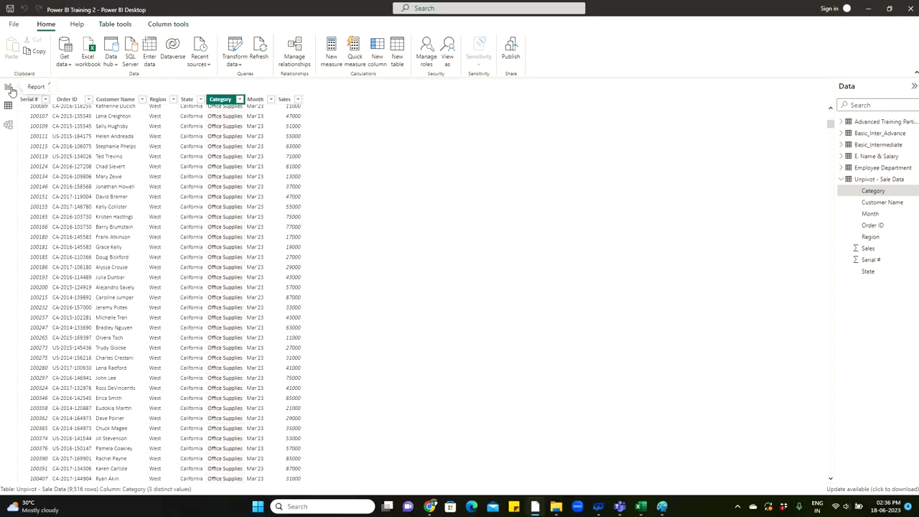
Add Sales to the chart's Y-axis and enlarge the chart
click(8, 87)
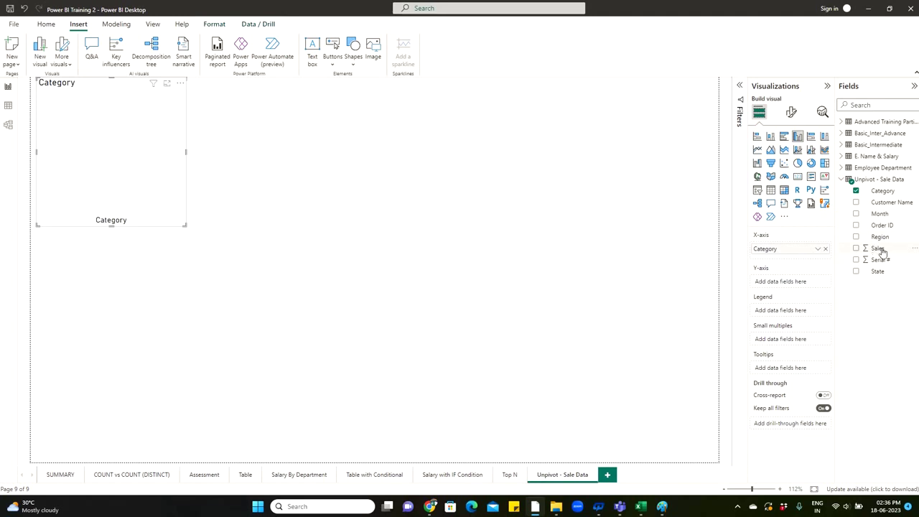
drag(874, 250, 800, 283)
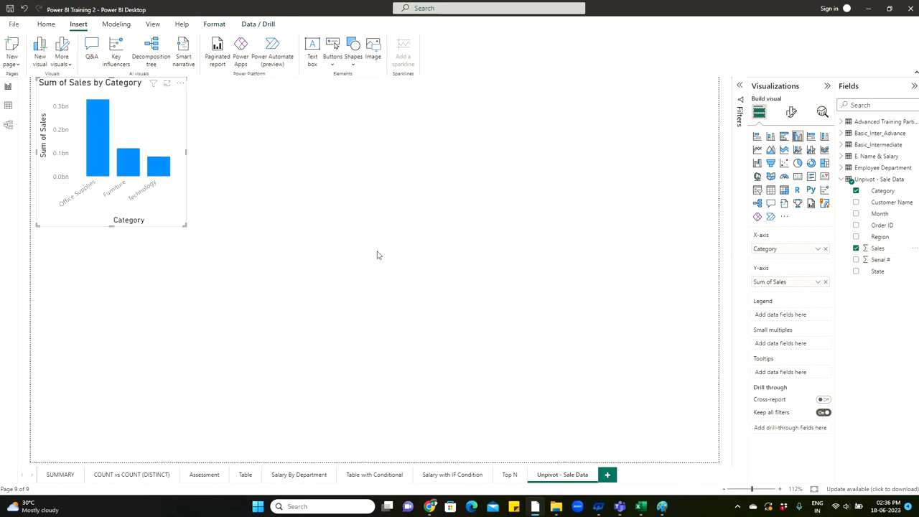
drag(181, 224, 271, 247)
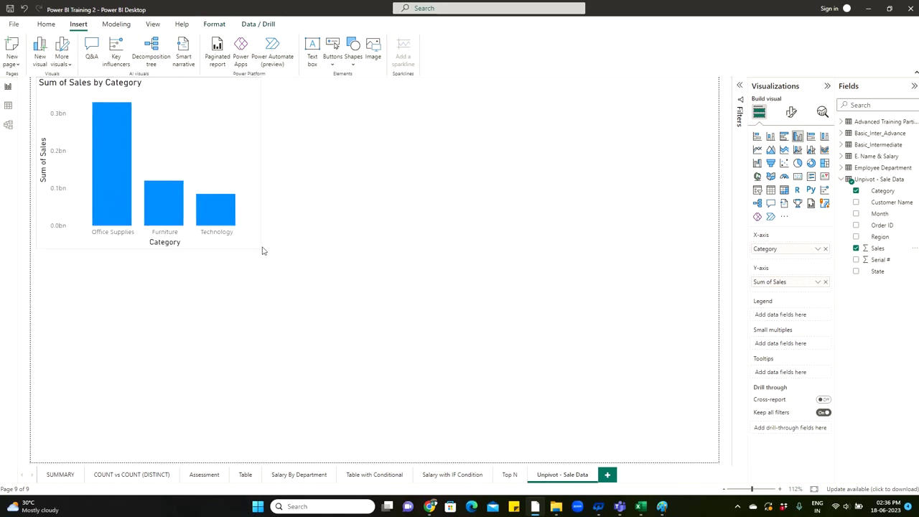
Turn on data labels showing 0.33bn, 0.12bn and 0.08bn on the bars
click(791, 112)
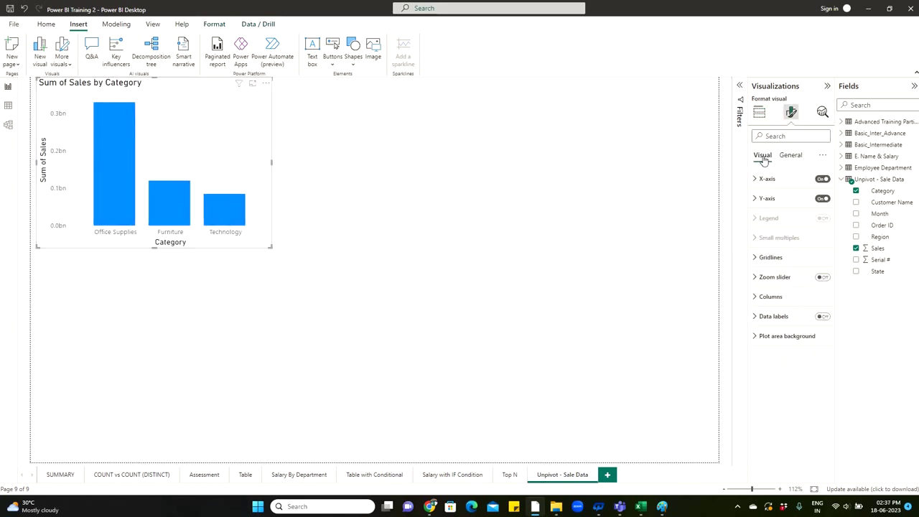
click(822, 316)
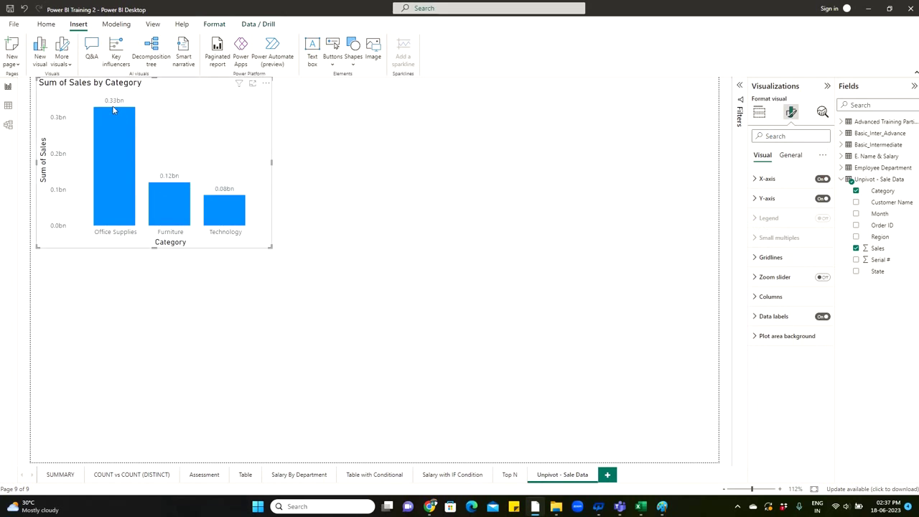
click(334, 206)
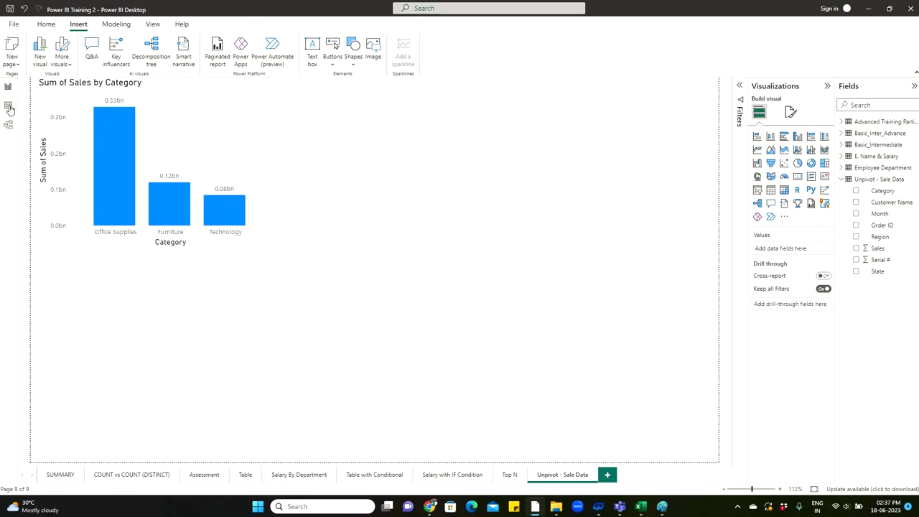
click(8, 107)
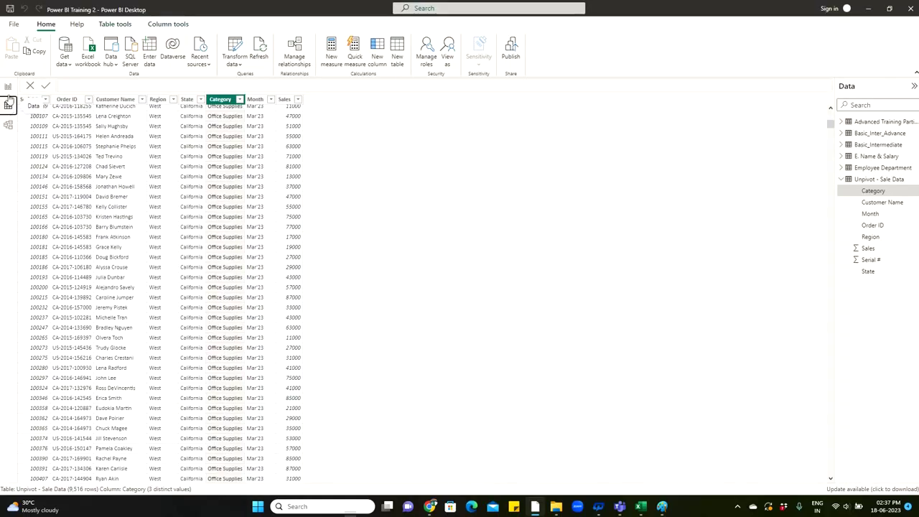
click(8, 92)
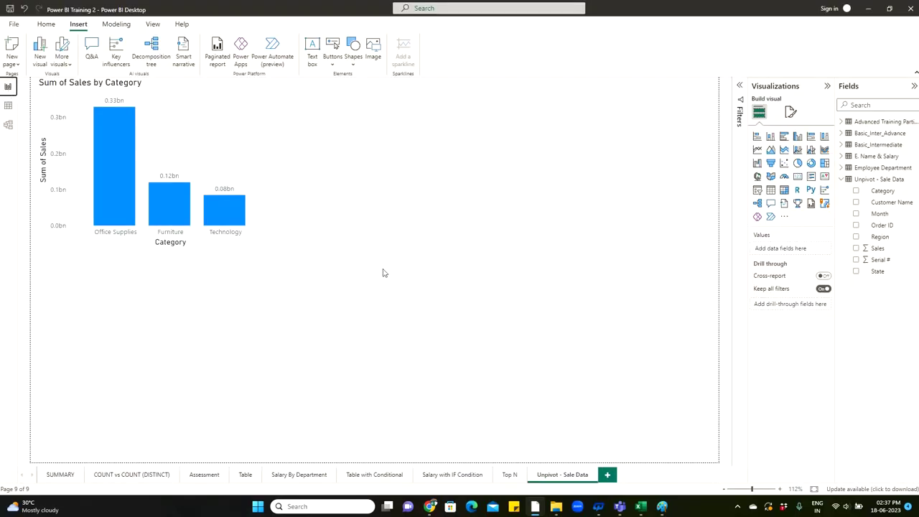